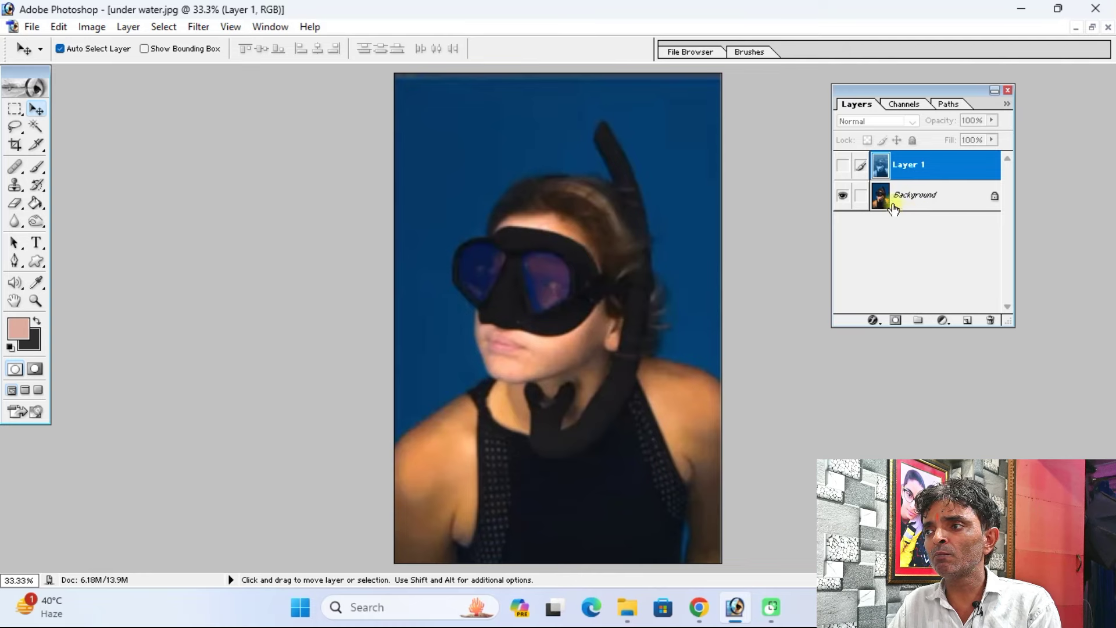
# Toggle Layer 1's water overlay on, off and on to compare with the original portrait.
pyautogui.click(843, 167)
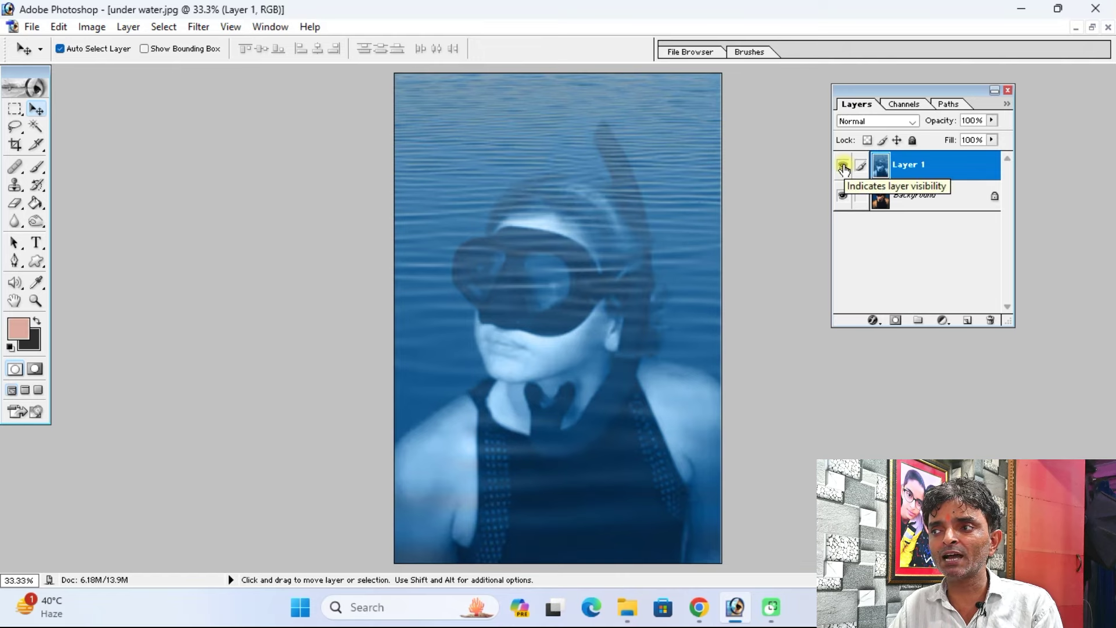
pyautogui.click(843, 167)
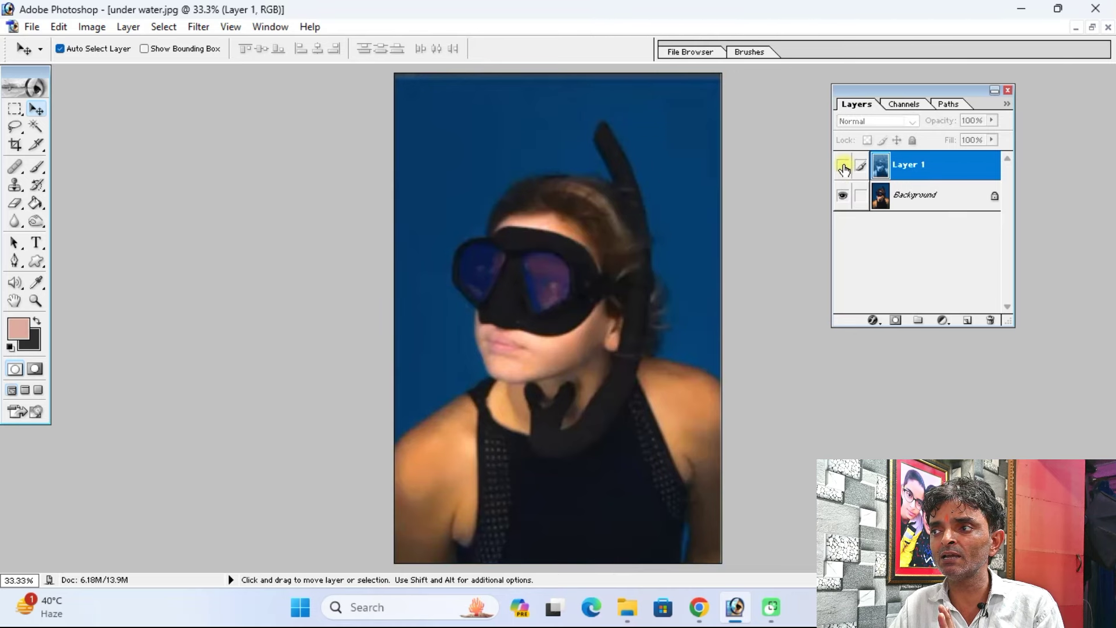
pyautogui.click(843, 167)
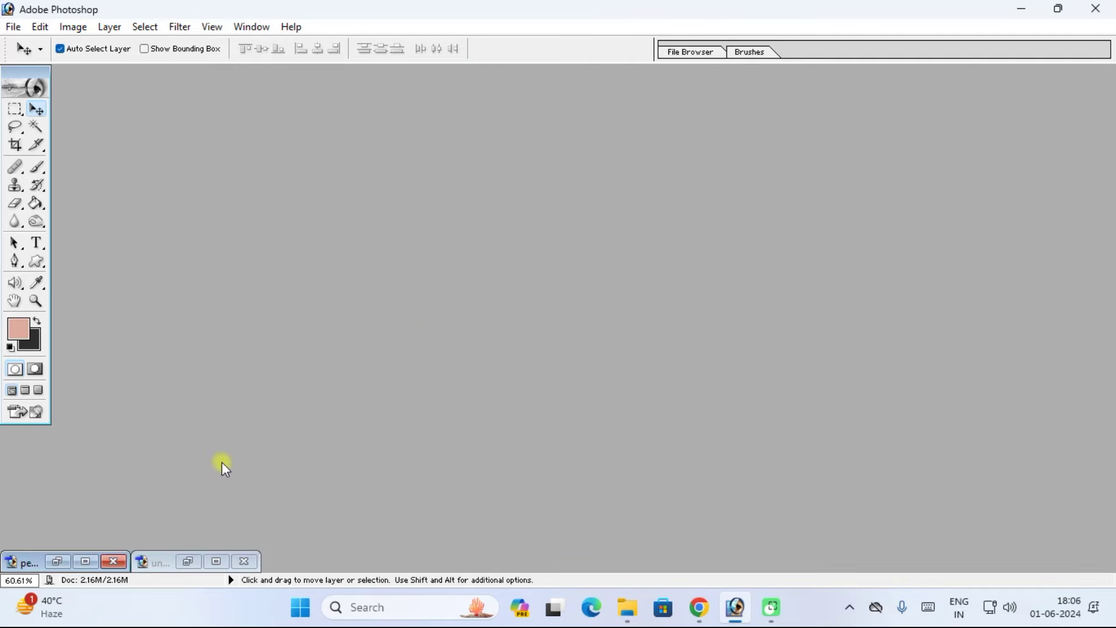
# Restore and arrange the snorkeler and water ripple windows side by side, and show the Layers panel.
pyautogui.click(188, 557)
pyautogui.moveTo(510, 93); pyautogui.dragTo(688, 95)
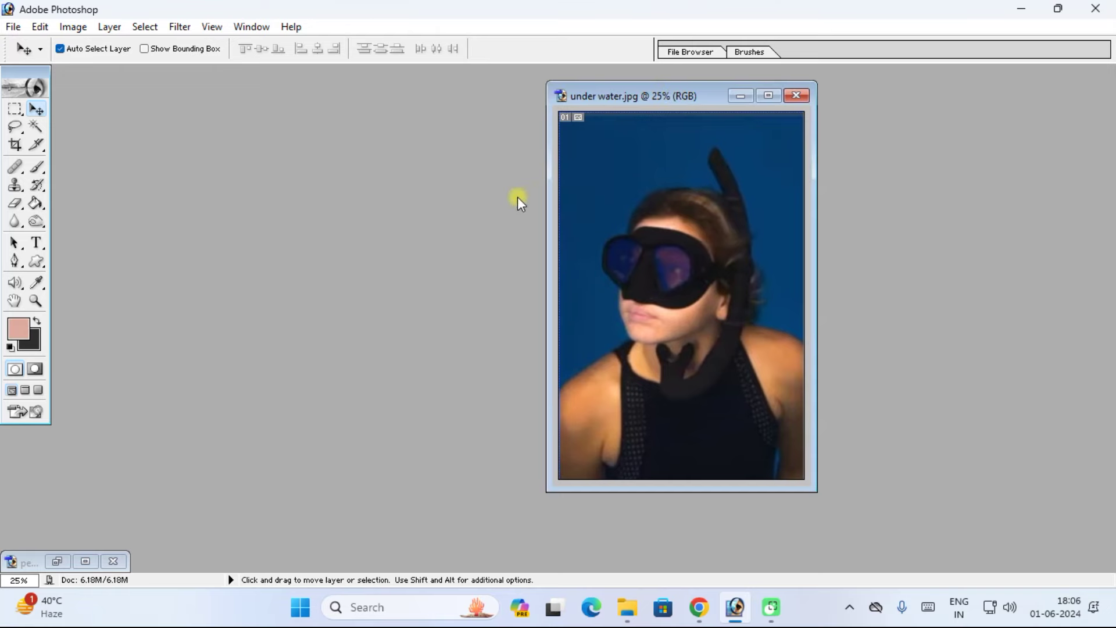
pyautogui.click(59, 559)
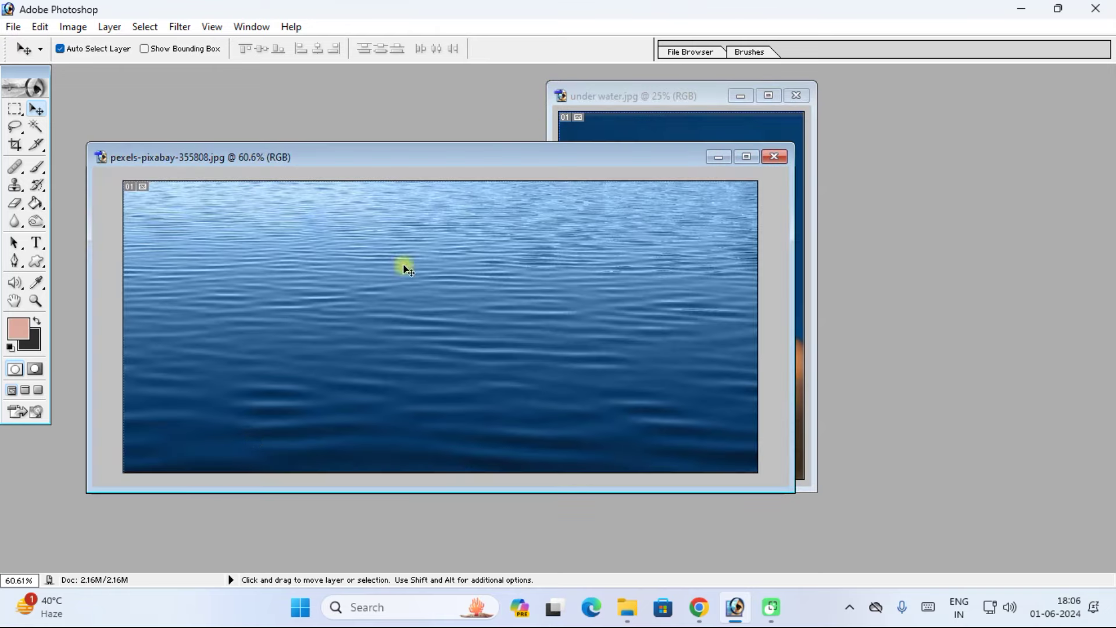
pyautogui.moveTo(398, 158)
pyautogui.mouseDown()
pyautogui.moveTo(424, 175)
pyautogui.moveTo(400, 151)
pyautogui.mouseUp()
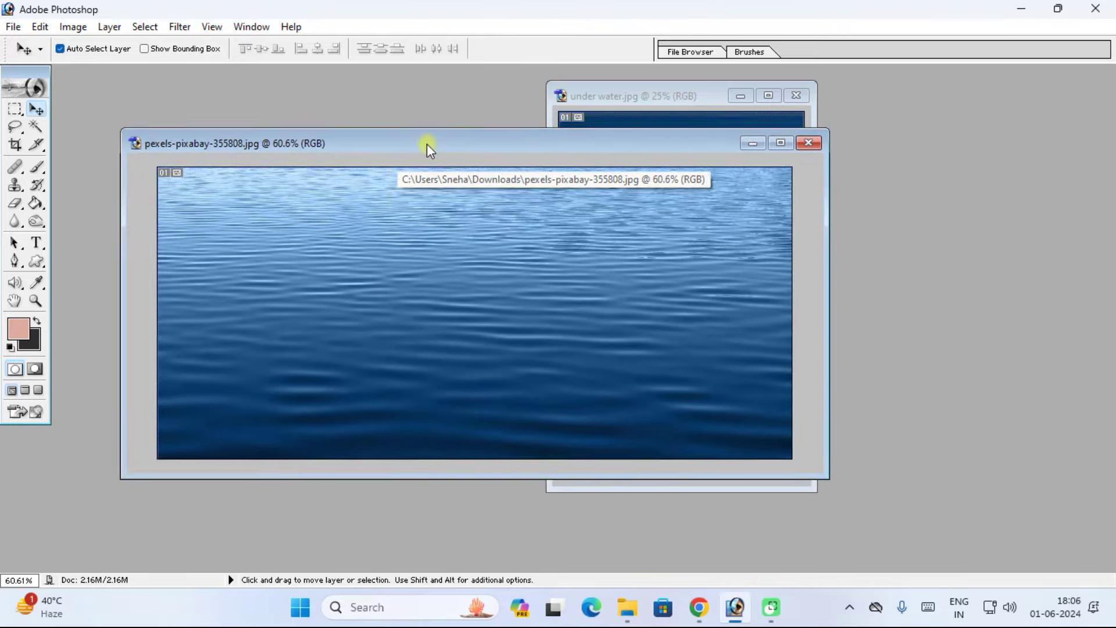
pyautogui.moveTo(629, 99); pyautogui.dragTo(485, 99)
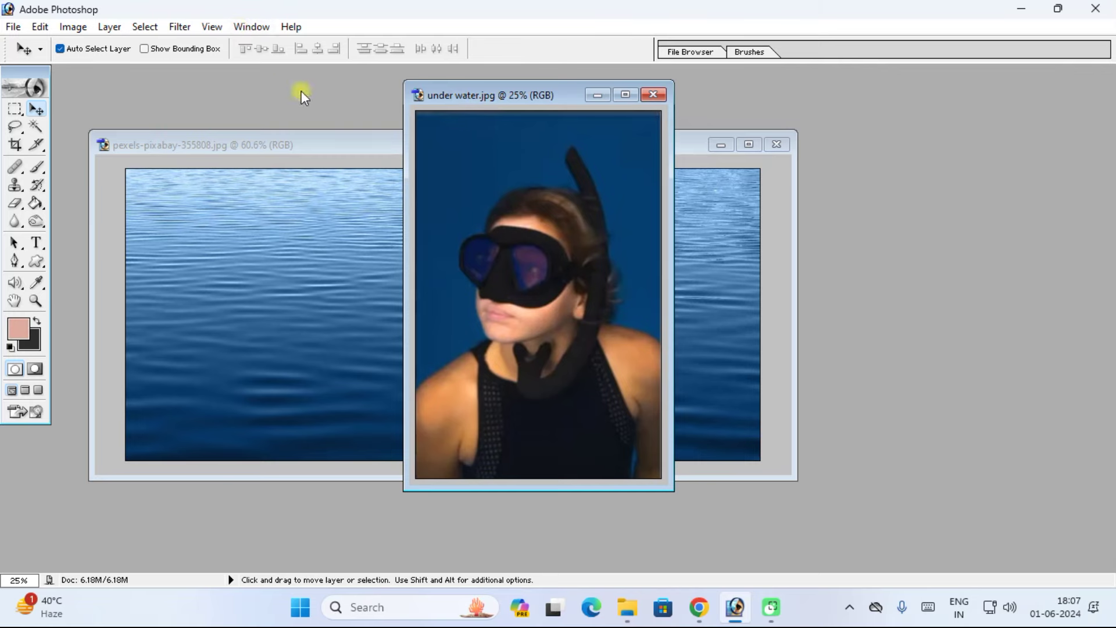
pyautogui.click(253, 27)
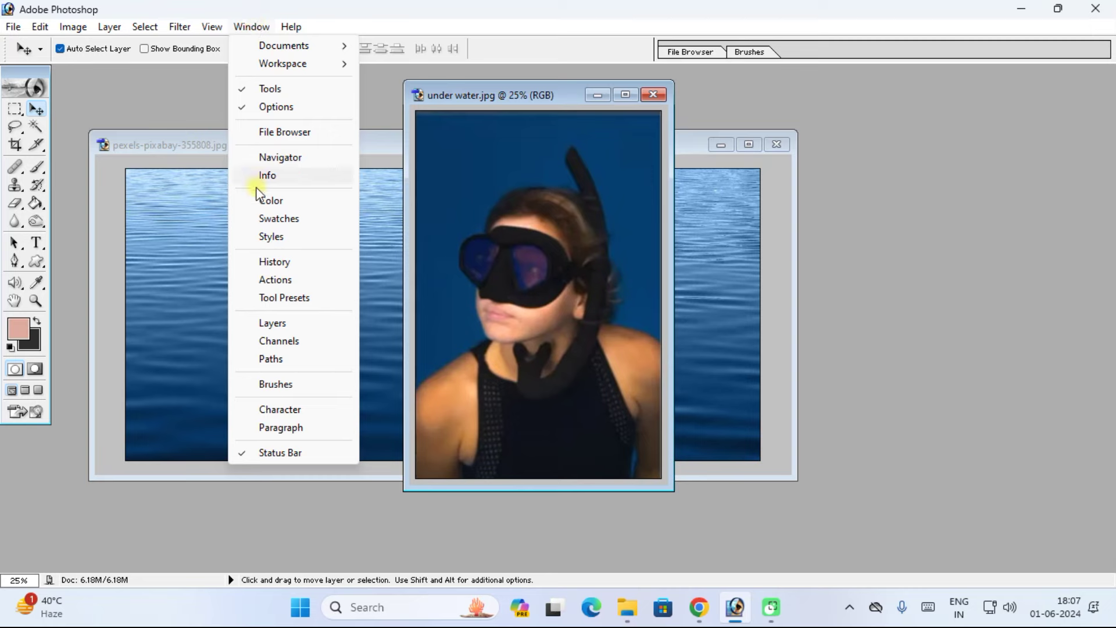
pyautogui.click(273, 324)
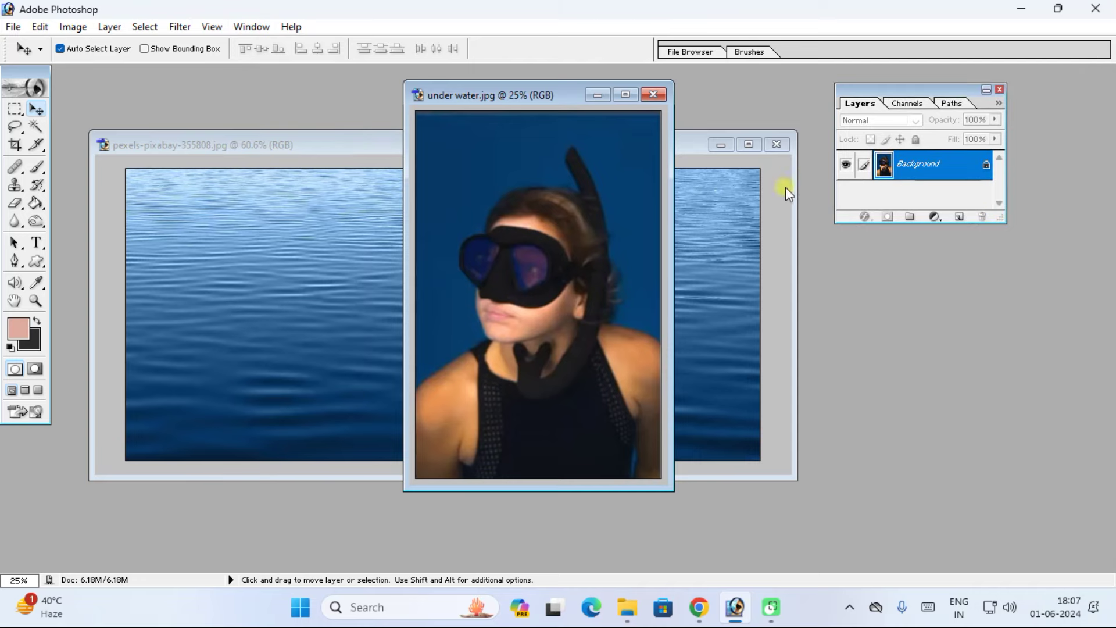
# Copy the water ripple image into under water.jpg as Layer 1, maximize it, and start Free Transform.
pyautogui.click(337, 147)
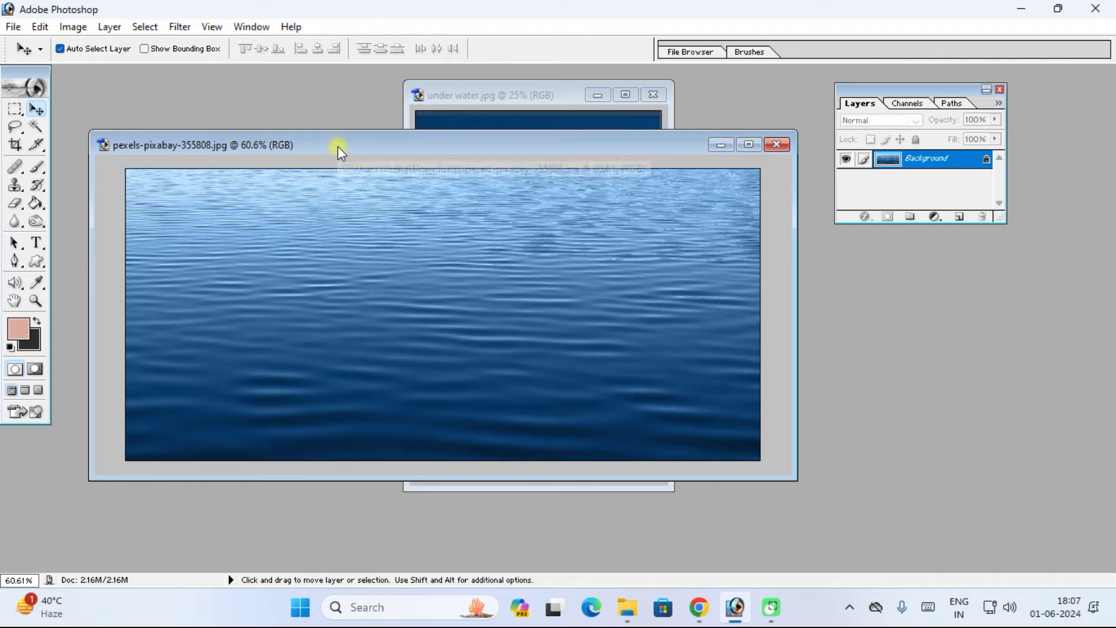
pyautogui.moveTo(337, 146); pyautogui.dragTo(353, 184)
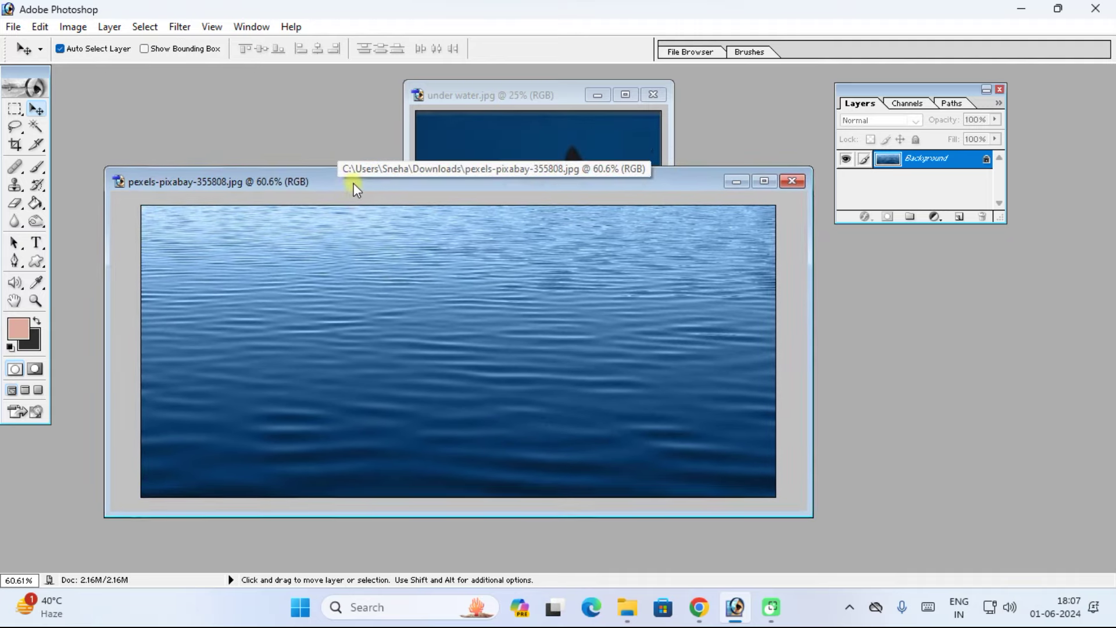
pyautogui.moveTo(353, 189); pyautogui.dragTo(348, 167)
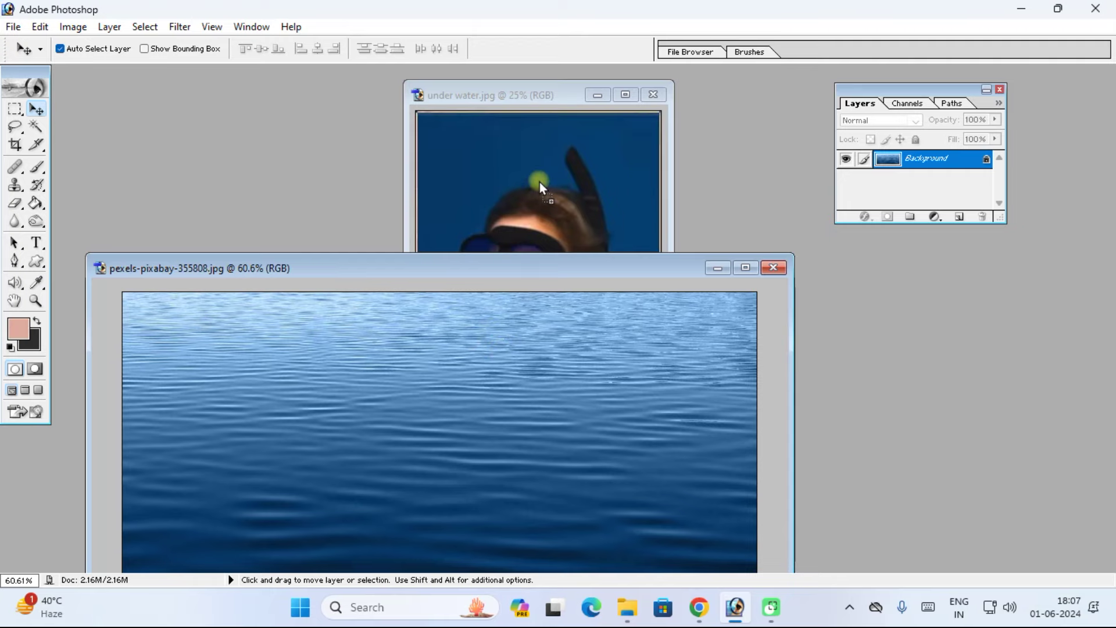
pyautogui.moveTo(540, 182); pyautogui.dragTo(540, 182)
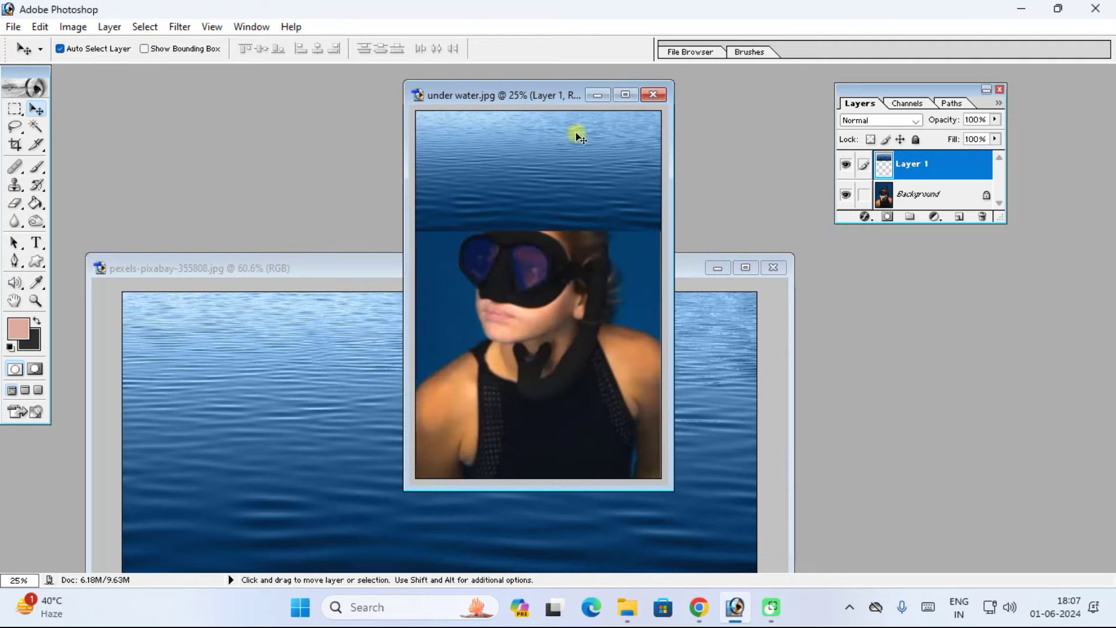
pyautogui.click(624, 94)
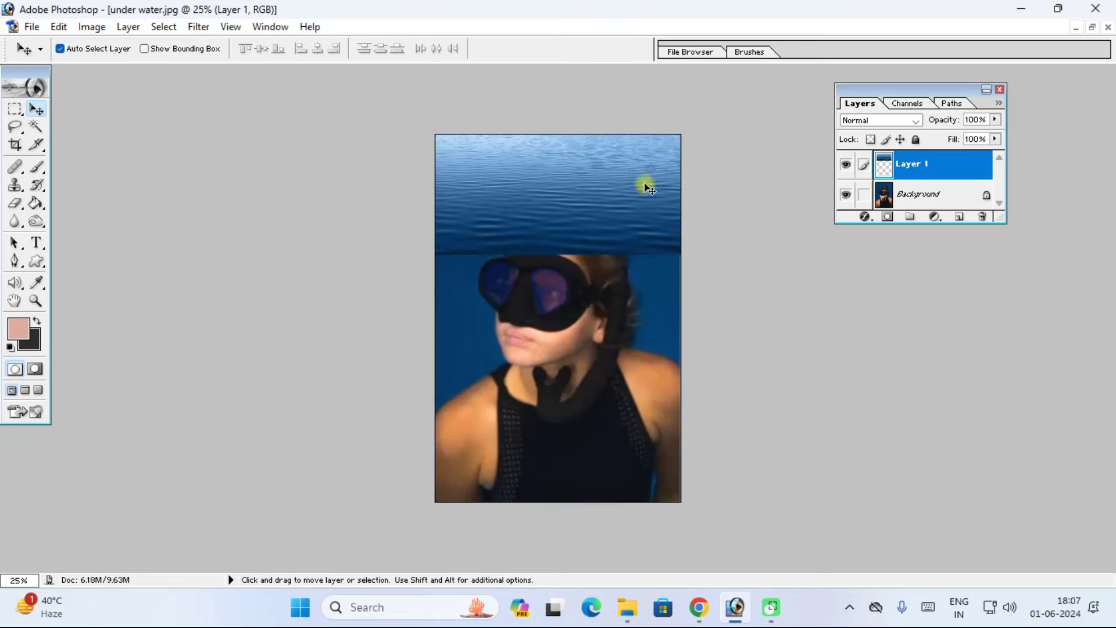
pyautogui.hotkey('ctrl', 't')
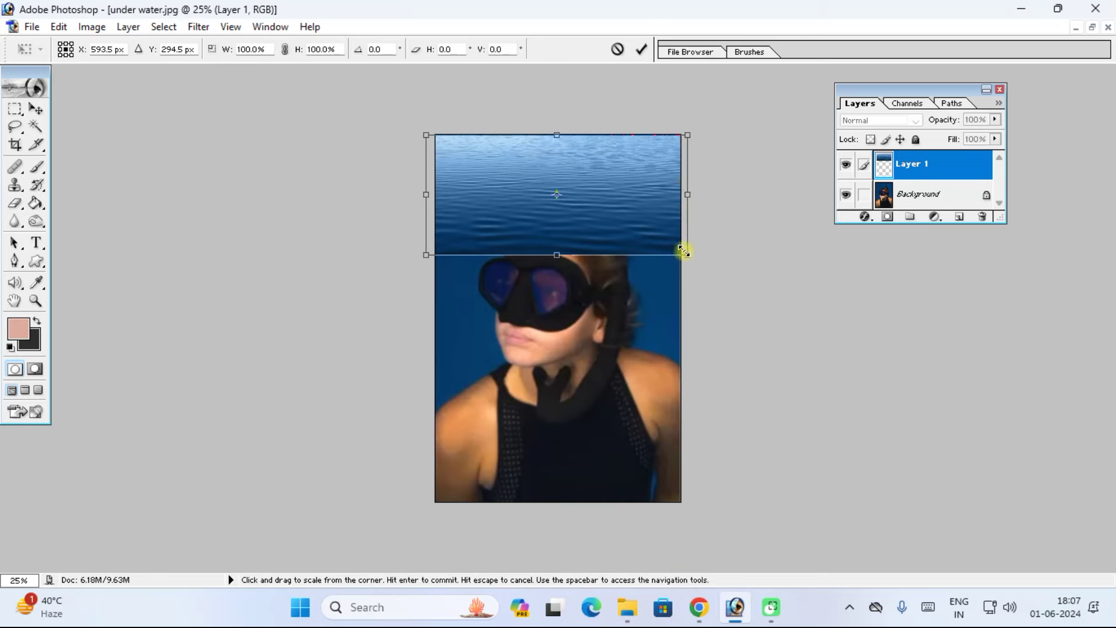
# Scale Layer 1 to about 308.7% so the ripples cover the whole portrait, and commit.
pyautogui.moveTo(684, 251); pyautogui.dragTo(1113, 451)
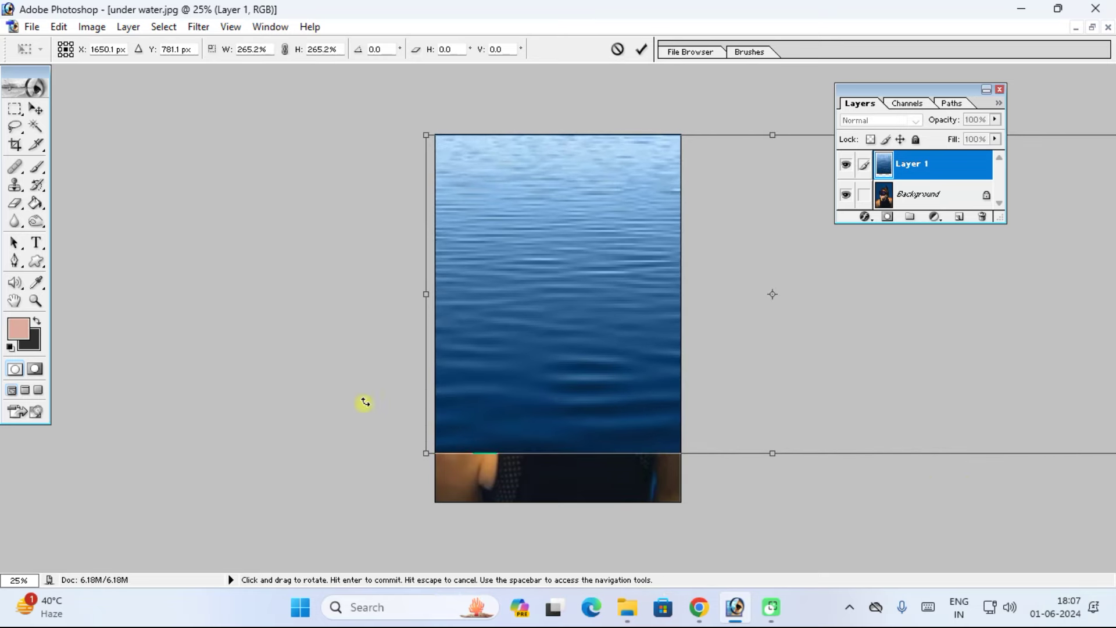
pyautogui.moveTo(419, 451); pyautogui.dragTo(312, 512)
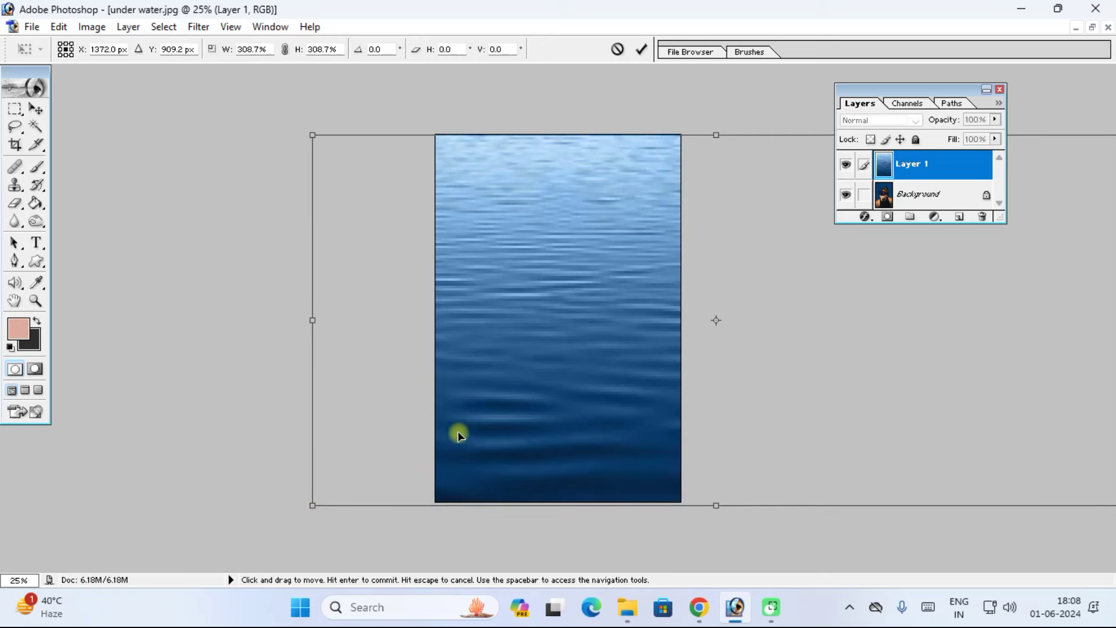
pyautogui.moveTo(459, 433); pyautogui.dragTo(456, 429)
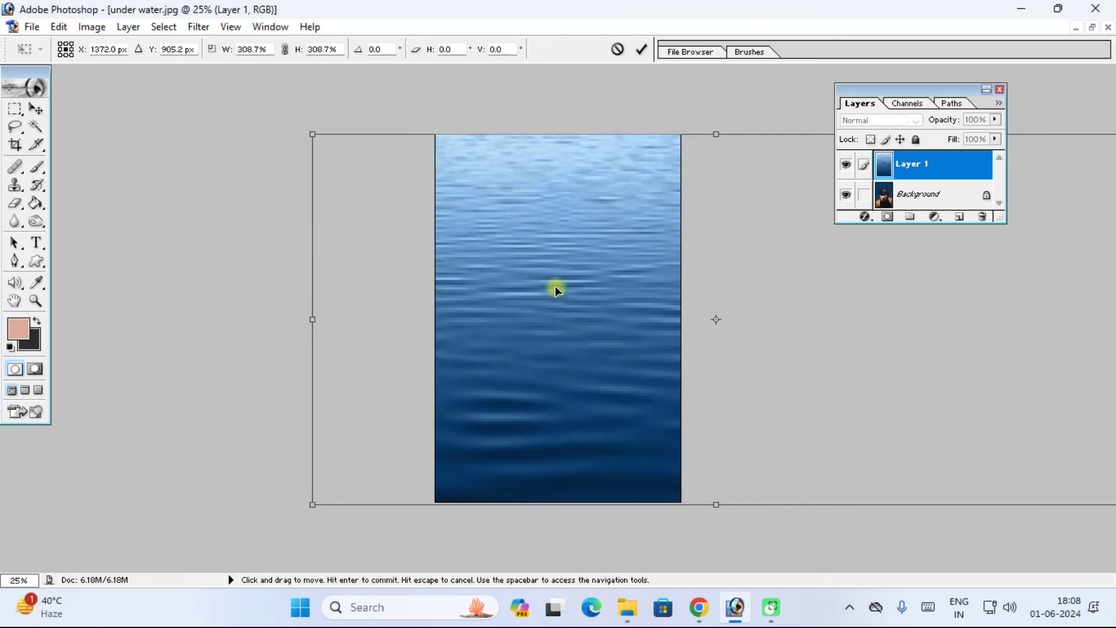
pyautogui.moveTo(555, 289); pyautogui.dragTo(568, 290)
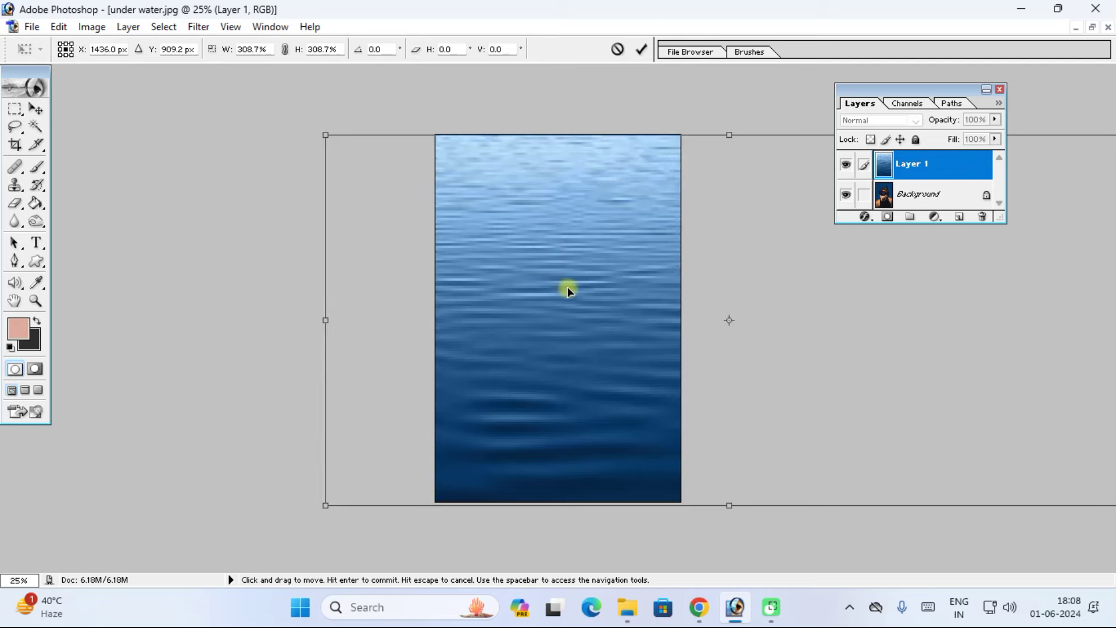
pyautogui.press('Up')
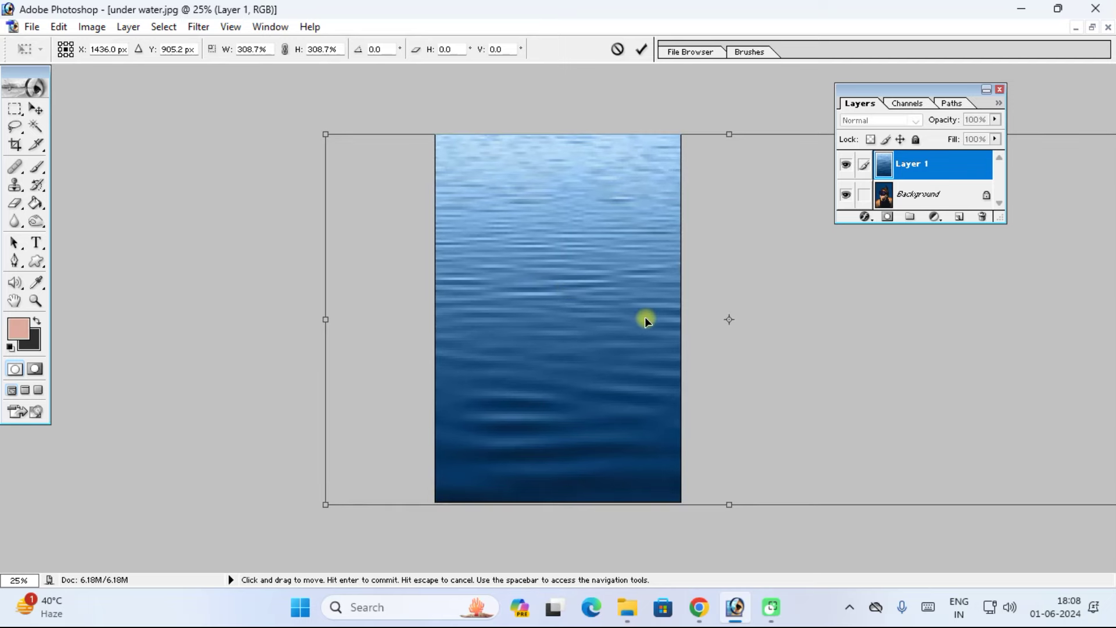
pyautogui.press('Return')
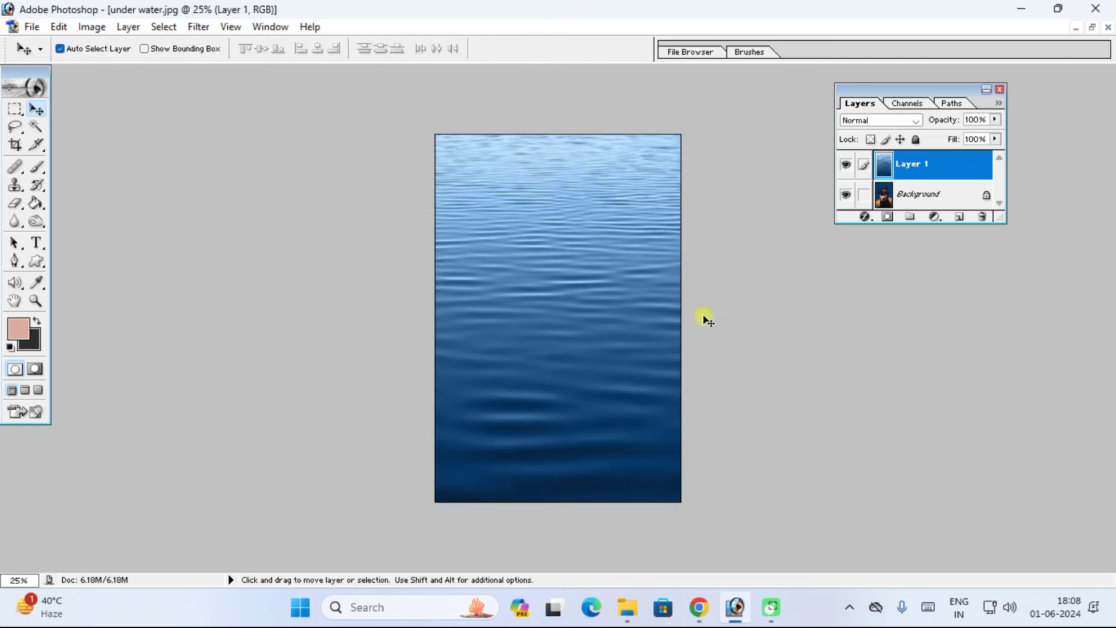
pyautogui.moveTo(905, 88); pyautogui.dragTo(803, 105)
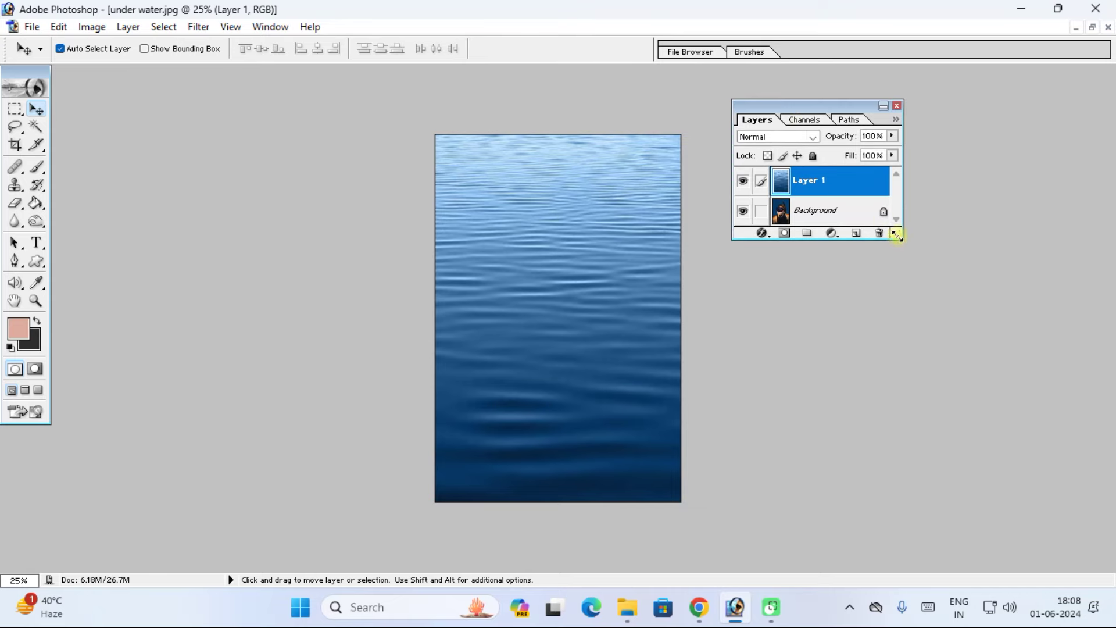
# Enlarge the Layers panel and duplicate Layer 1 as Layer 1 copy.
pyautogui.moveTo(896, 235); pyautogui.dragTo(910, 340)
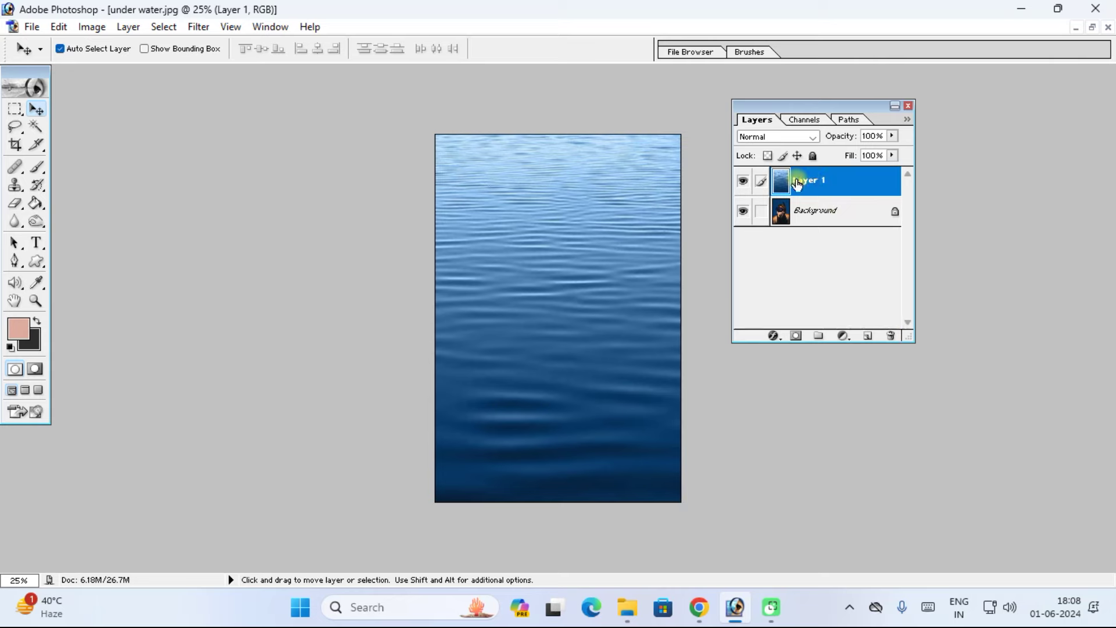
pyautogui.moveTo(802, 180); pyautogui.dragTo(869, 341)
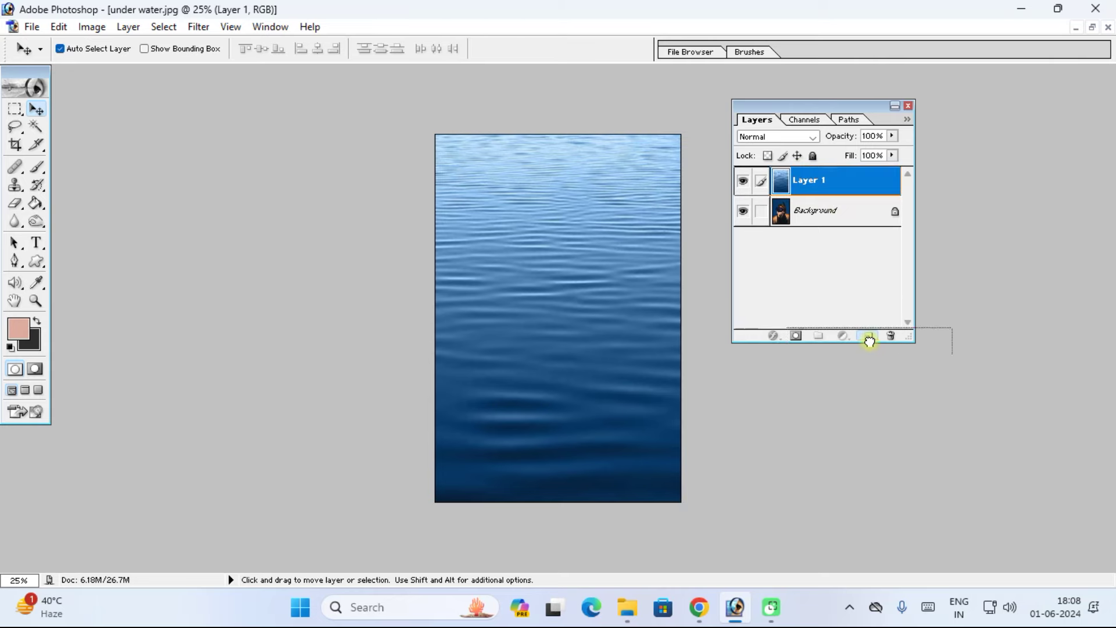
pyautogui.moveTo(869, 341); pyautogui.dragTo(869, 342)
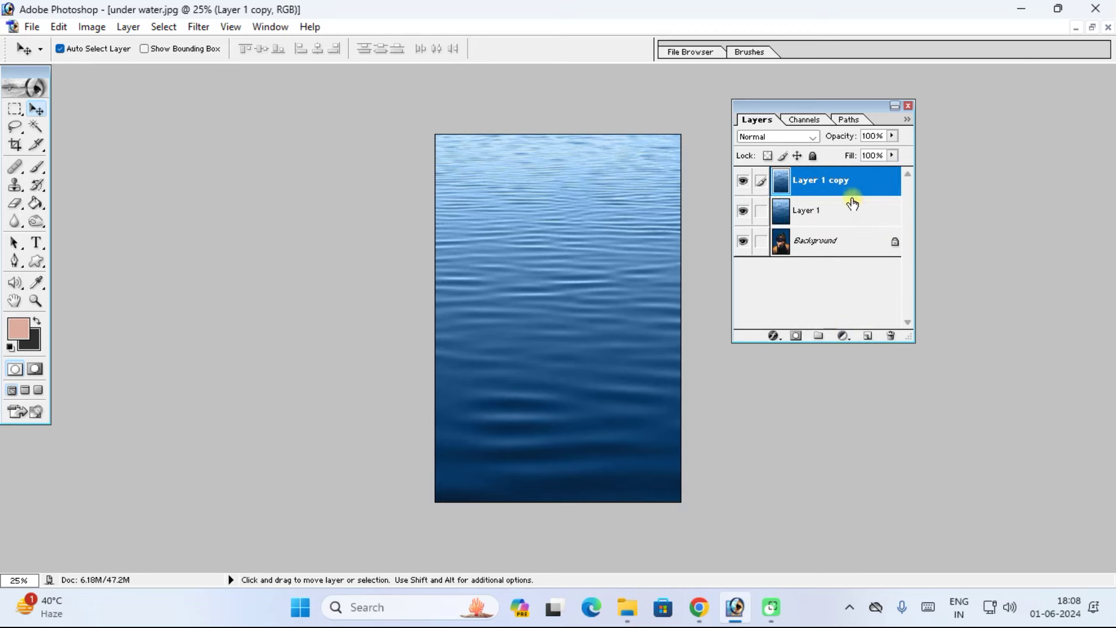
# Toggle visibility of Layer 1 and Layer 1 copy to compare, then select Layer 1.
pyautogui.click(743, 211)
pyautogui.click(743, 181)
pyautogui.click(743, 211)
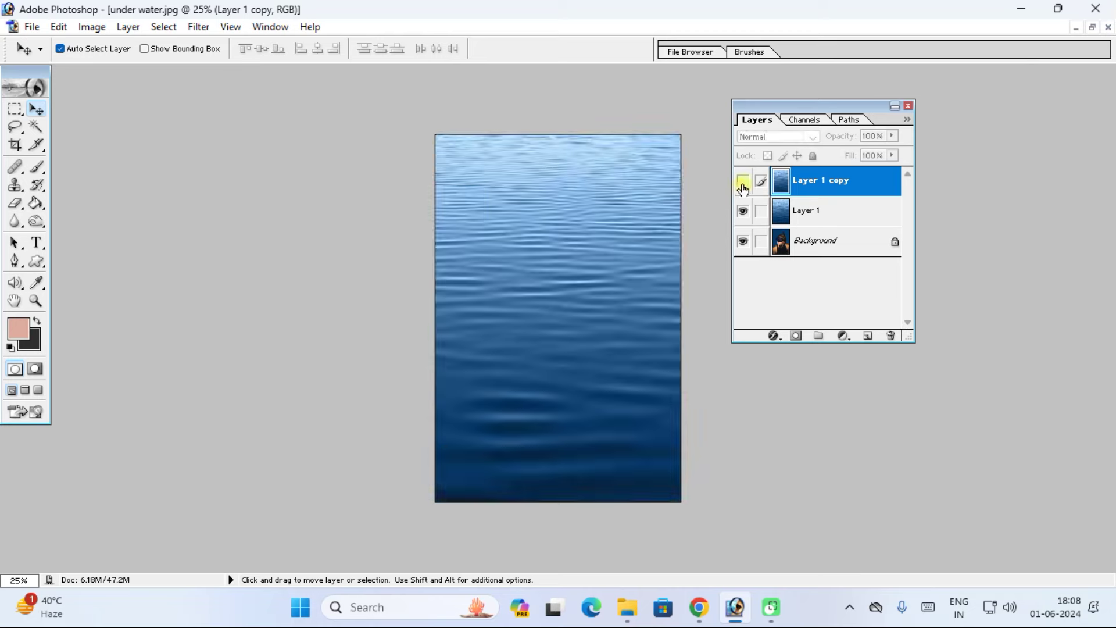
pyautogui.click(743, 211)
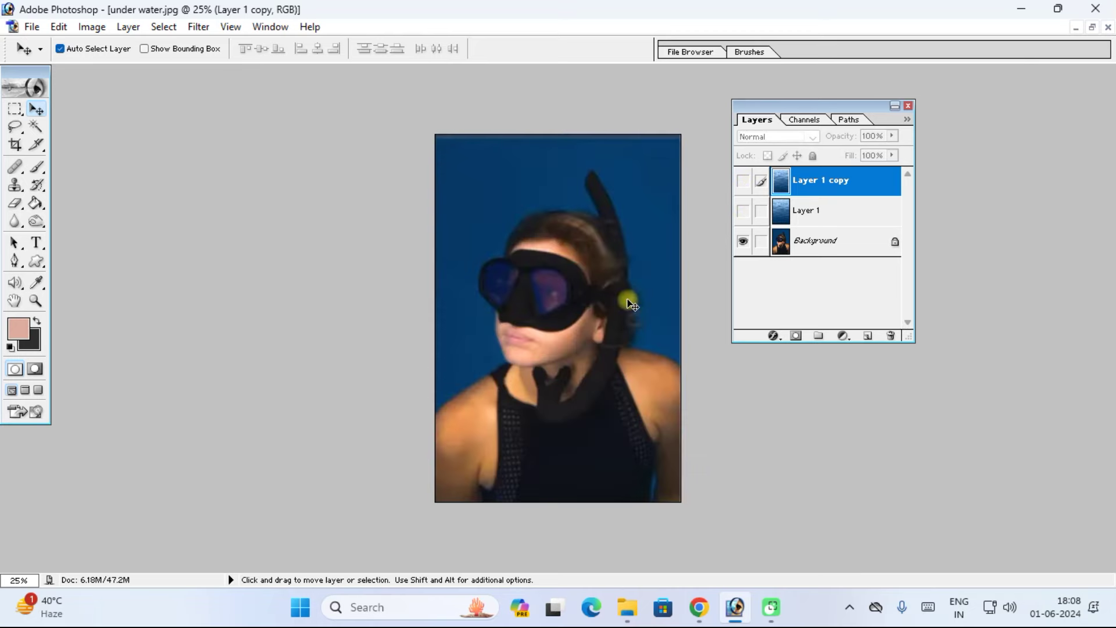
pyautogui.click(742, 211)
pyautogui.click(743, 181)
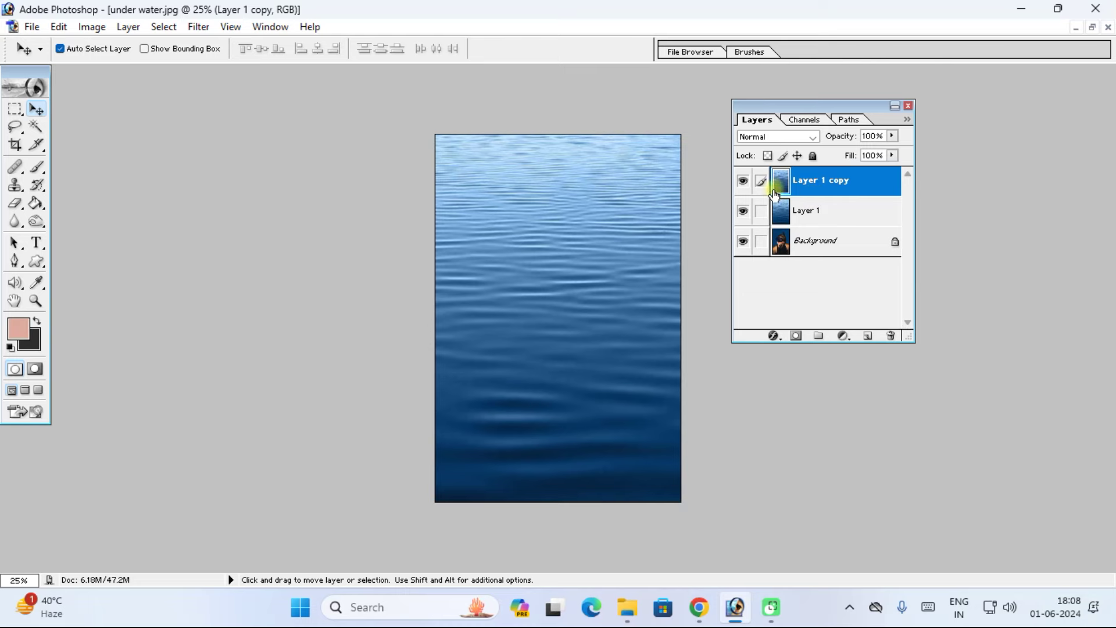
pyautogui.click(805, 214)
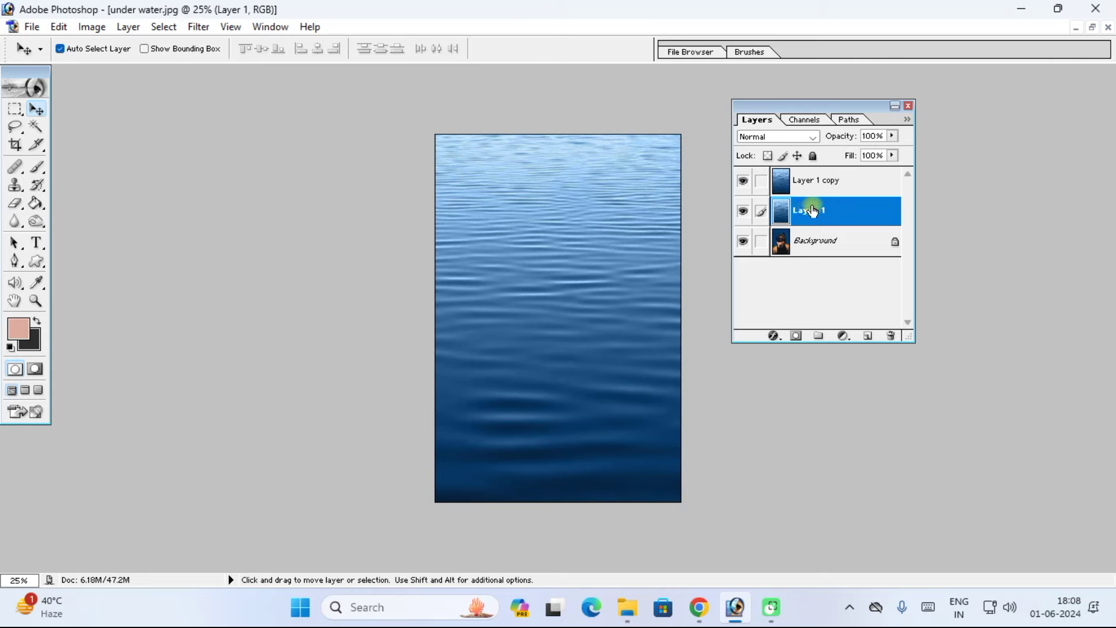
# Set Layer 1's blend mode to Color, then select Layer 1 copy.
pyautogui.click(812, 136)
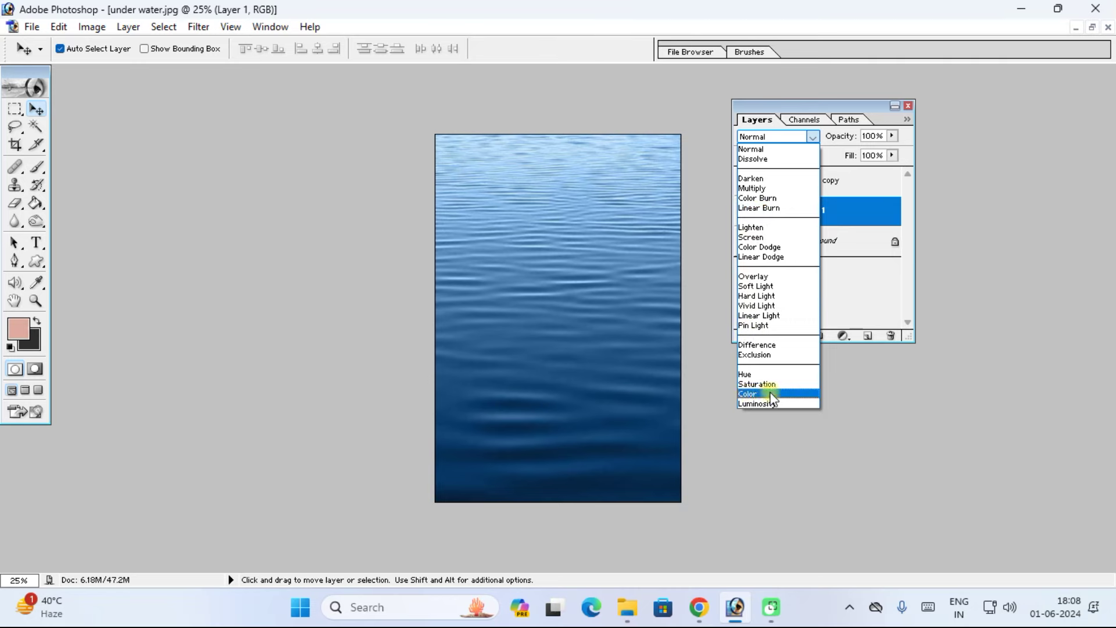
pyautogui.click(749, 394)
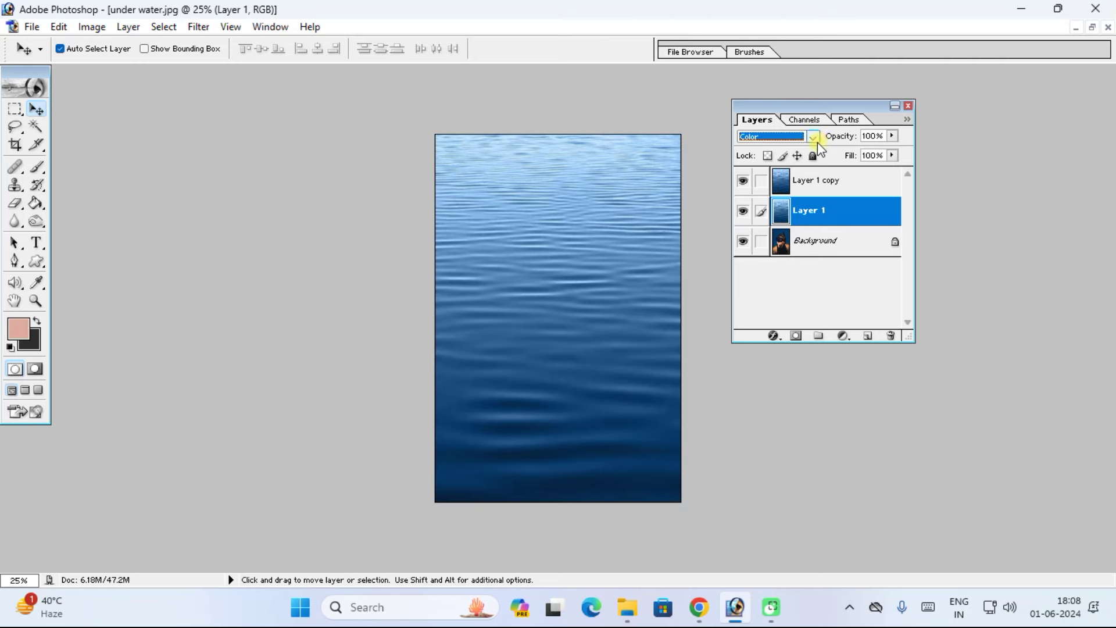
pyautogui.click(815, 180)
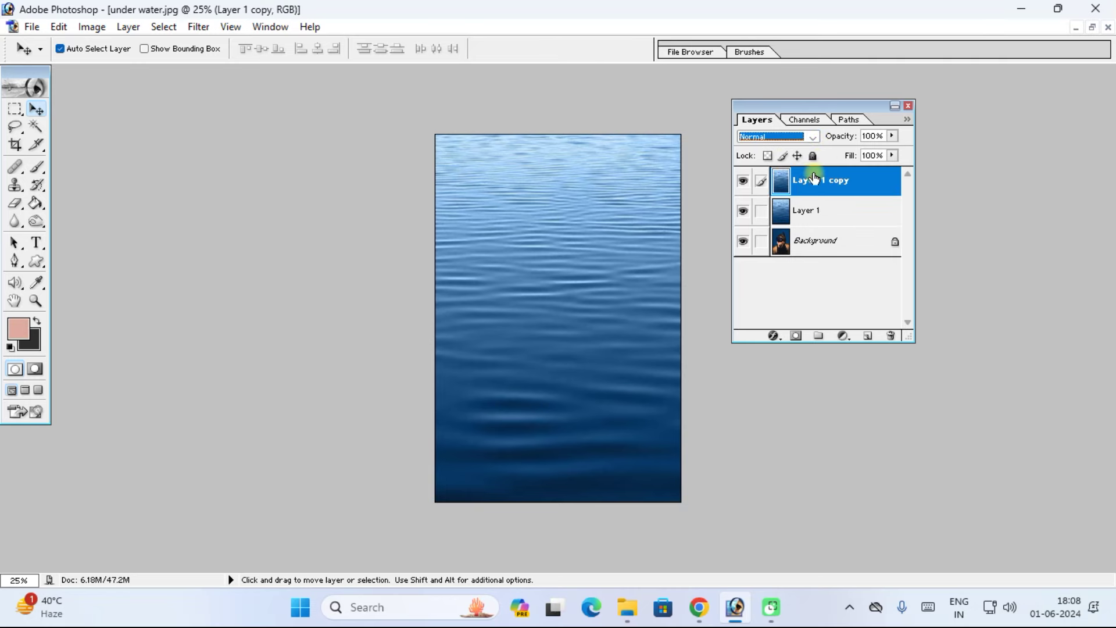
pyautogui.click(812, 137)
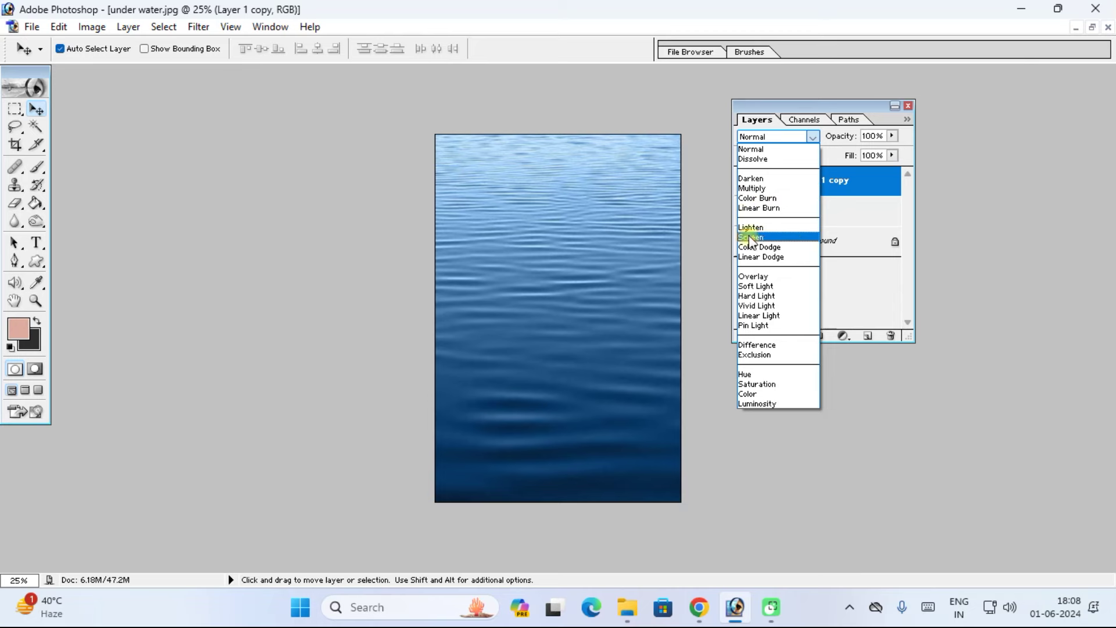
# Set Layer 1 copy to Screen blend mode at 55% opacity.
pyautogui.click(750, 239)
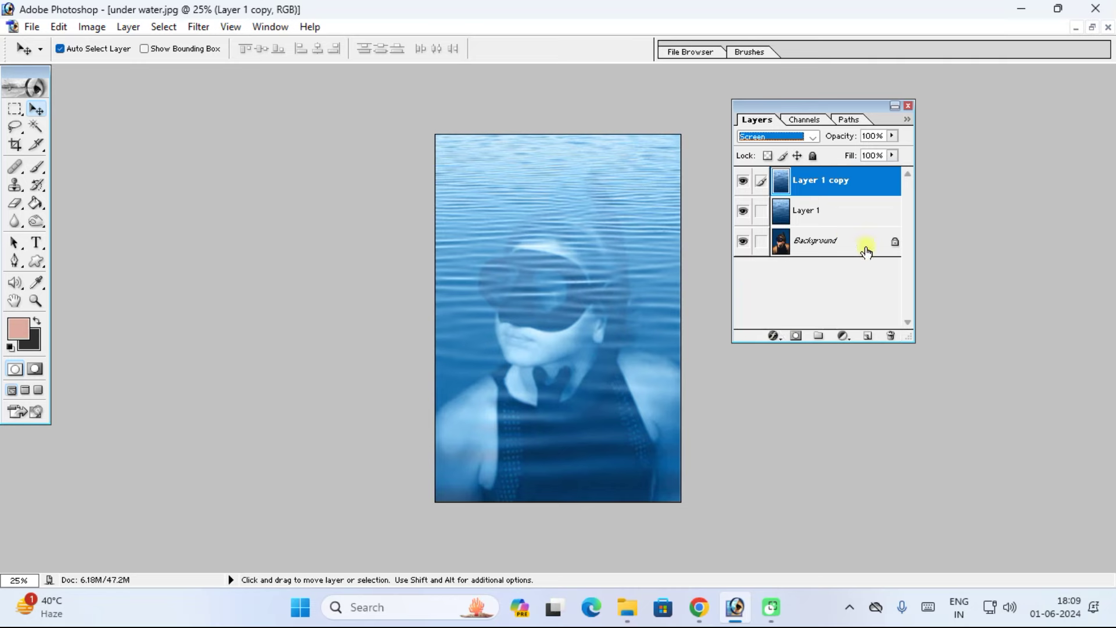
pyautogui.click(891, 137)
pyautogui.moveTo(867, 152); pyautogui.dragTo(855, 152)
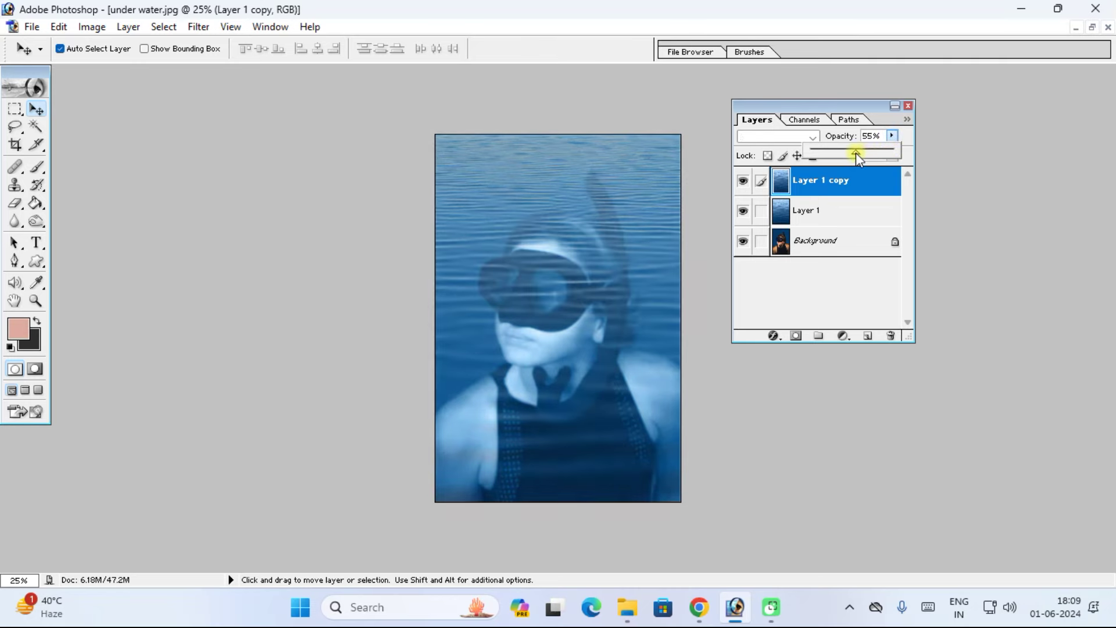
pyautogui.click(900, 139)
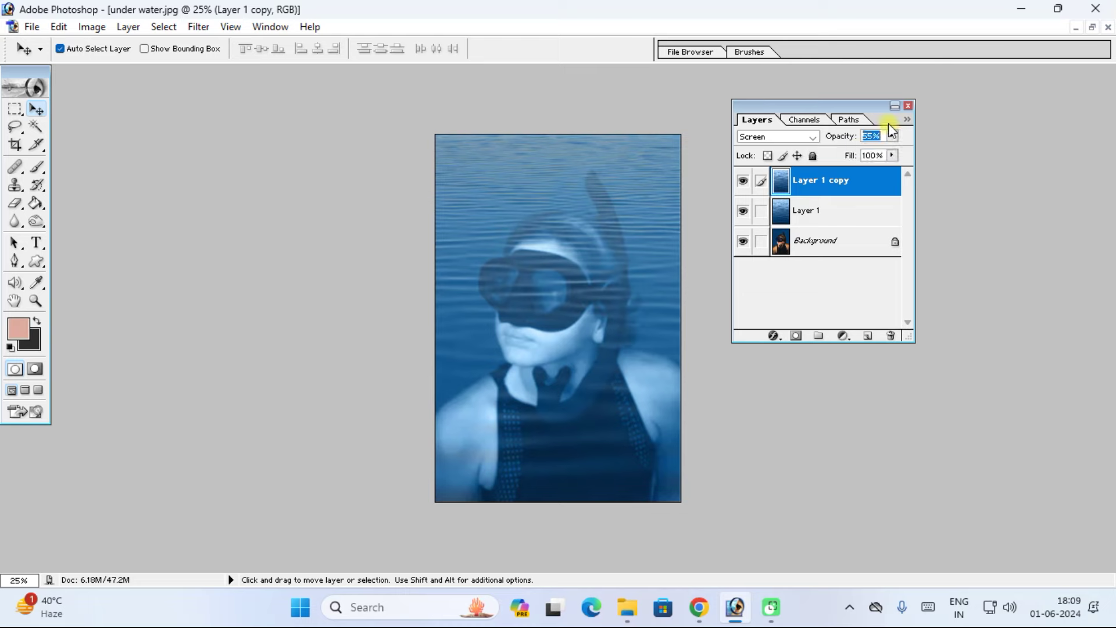
pyautogui.hotkey('ctrl', '=')
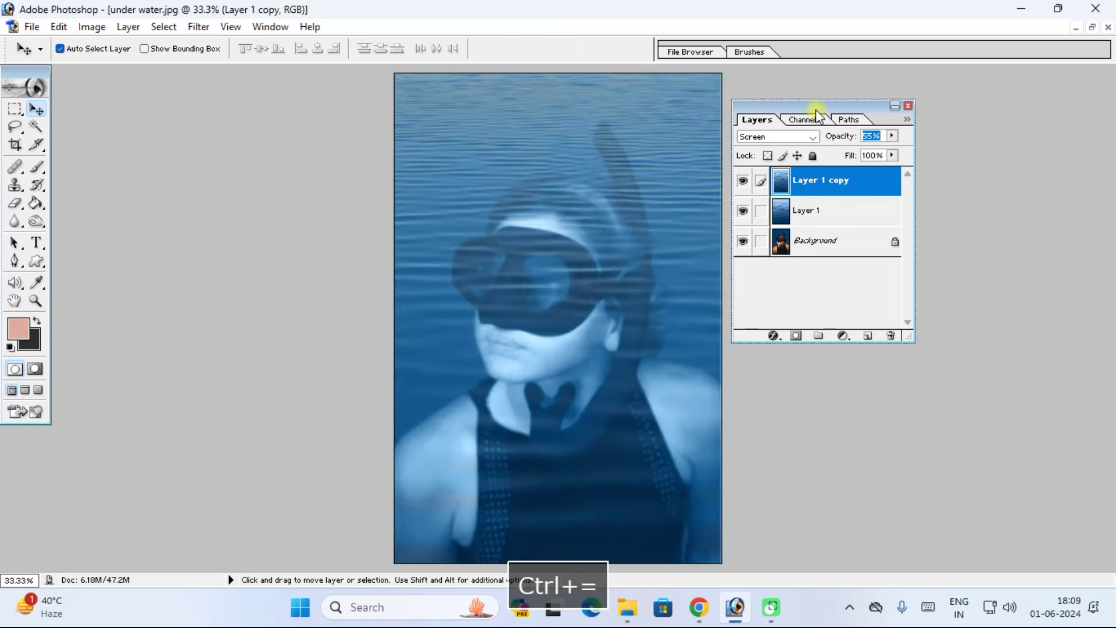
# Hide and reshow Layer 1 copy and Layer 1 to compare, leaving both water layers visible.
pyautogui.moveTo(815, 109); pyautogui.dragTo(915, 94)
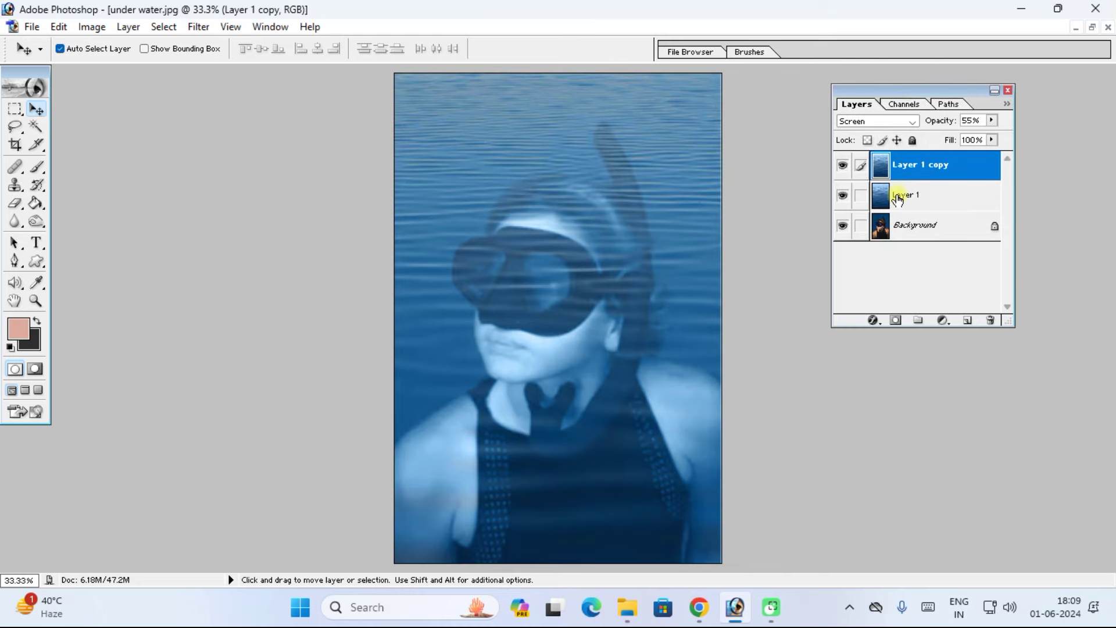
pyautogui.click(842, 166)
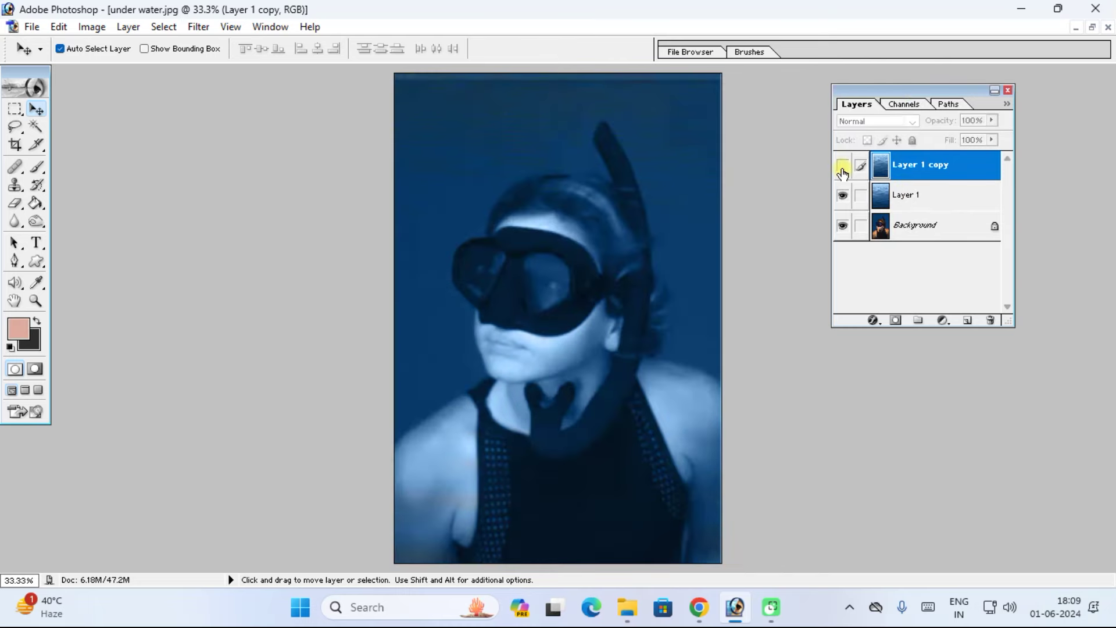
pyautogui.click(842, 166)
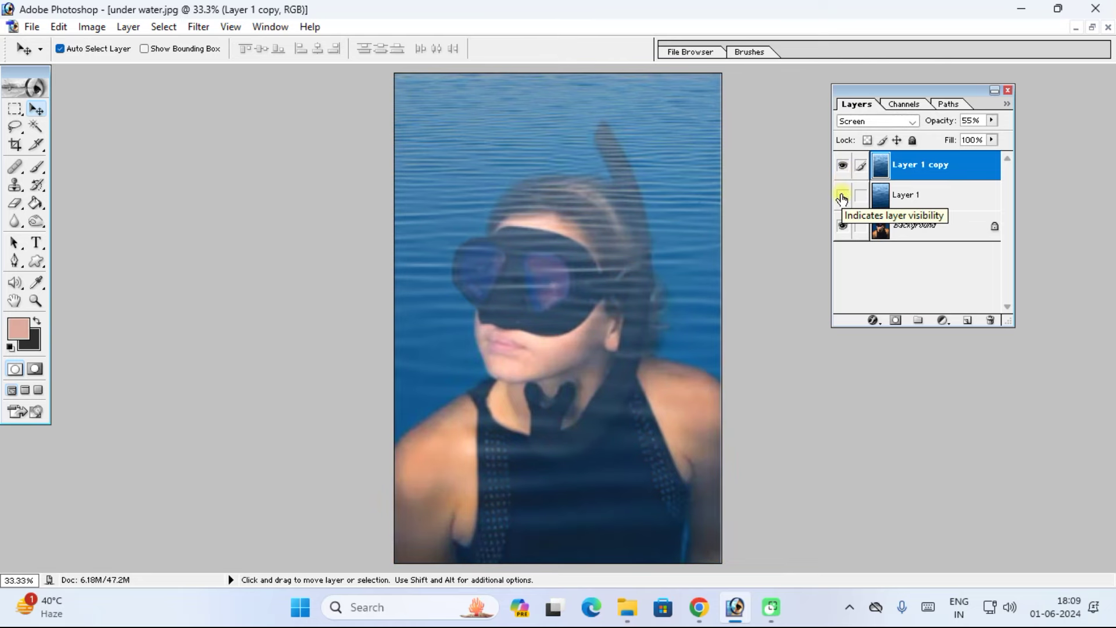
pyautogui.click(842, 167)
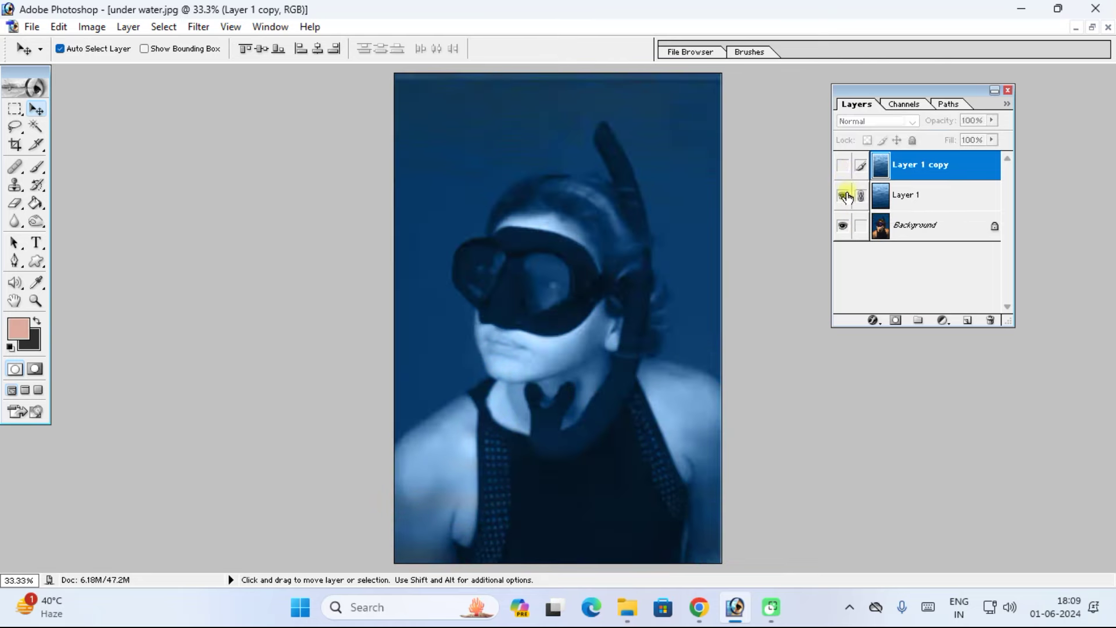
pyautogui.click(842, 197)
pyautogui.click(842, 166)
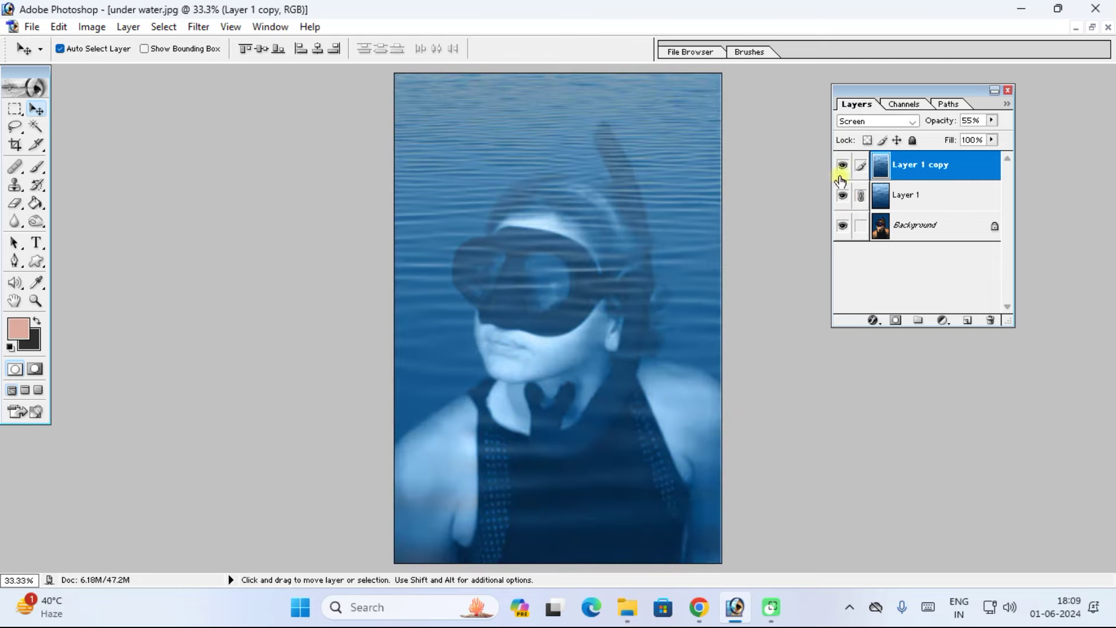